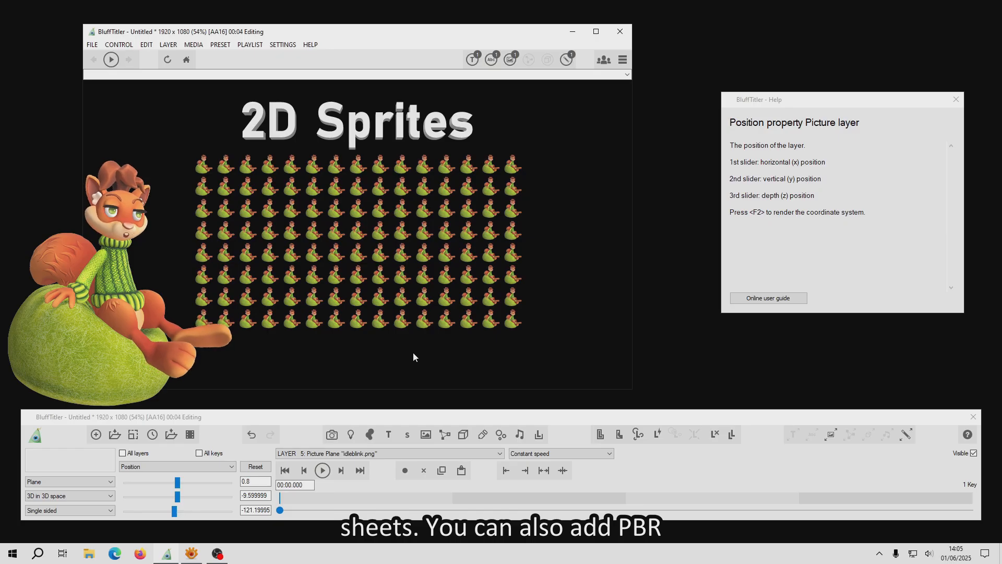
Step: Give the picture layer the AdvancedMaterials PBR effect with texture matching off, idleblinktalking.png as colour map and idleblinktalking_nm.png as normal map
click(369, 454)
click(650, 462)
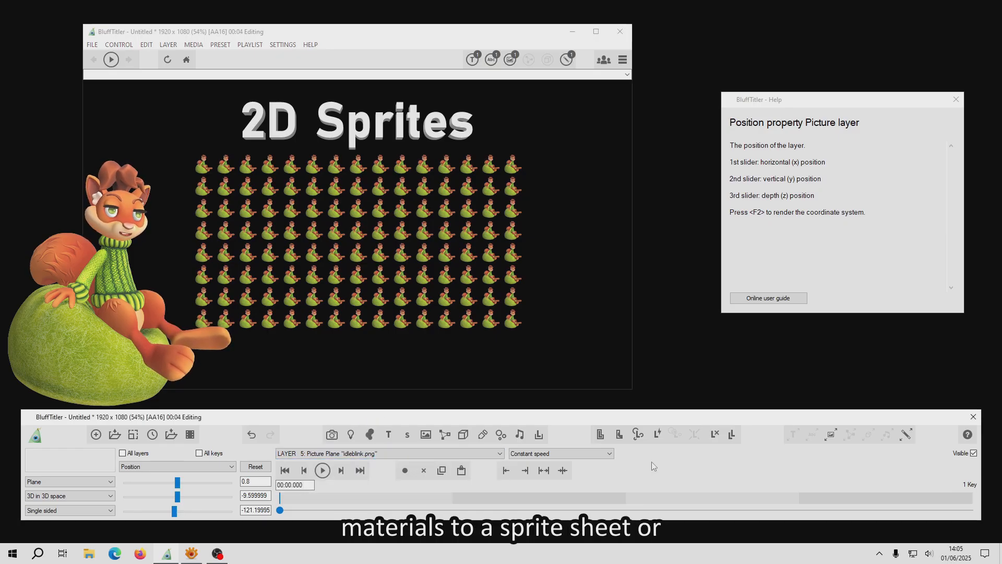
click(830, 433)
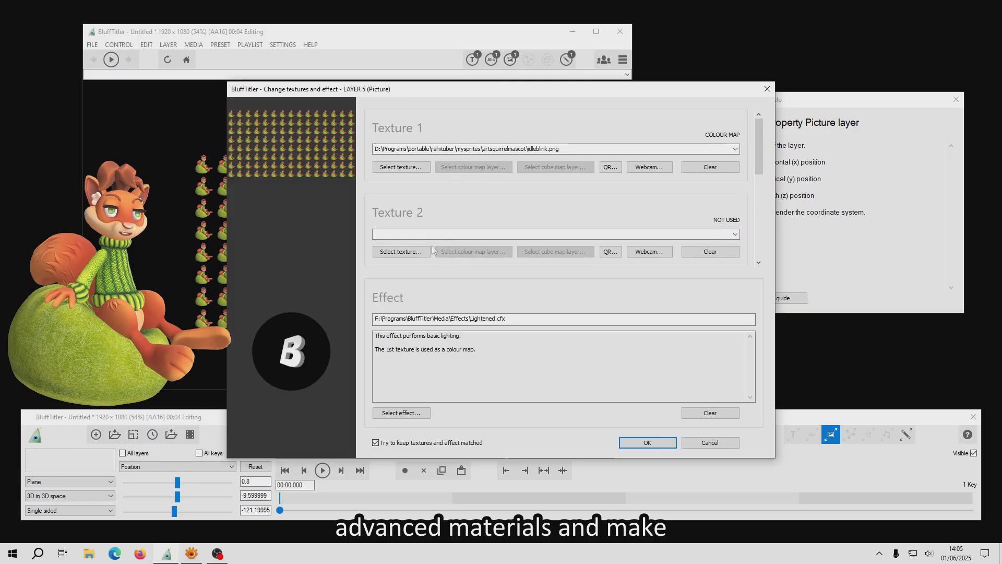
click(435, 315)
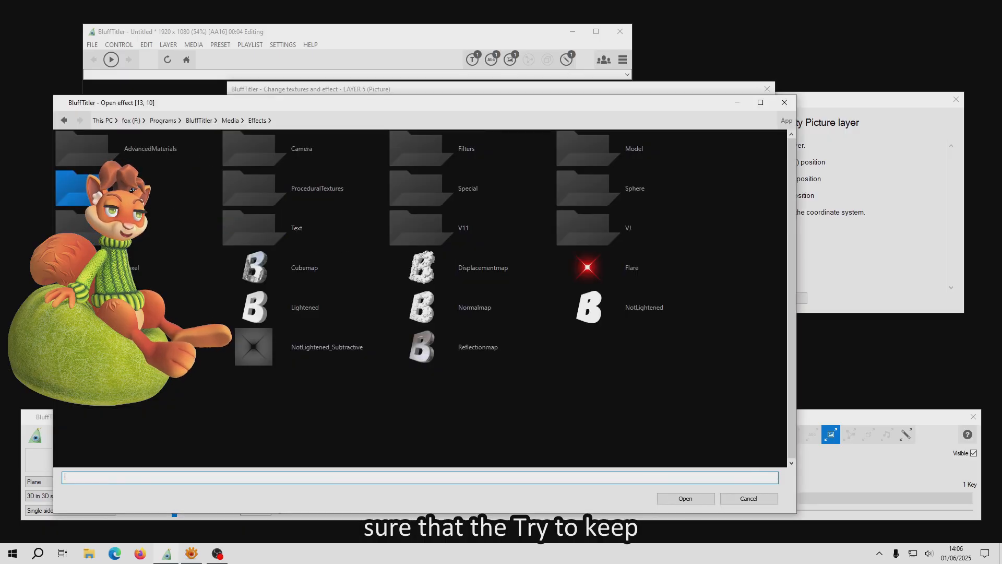
double_click(128, 144)
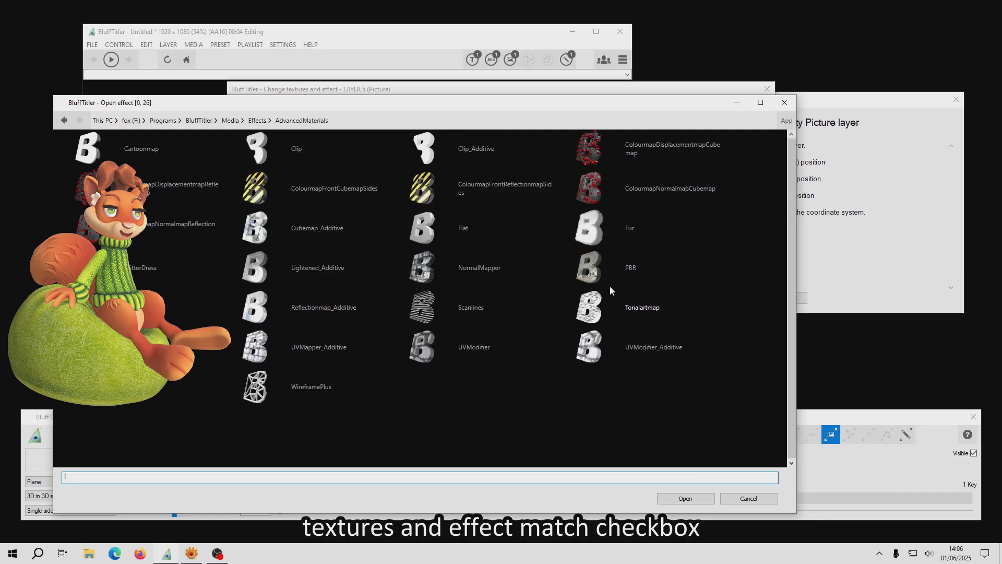
click(685, 498)
click(413, 412)
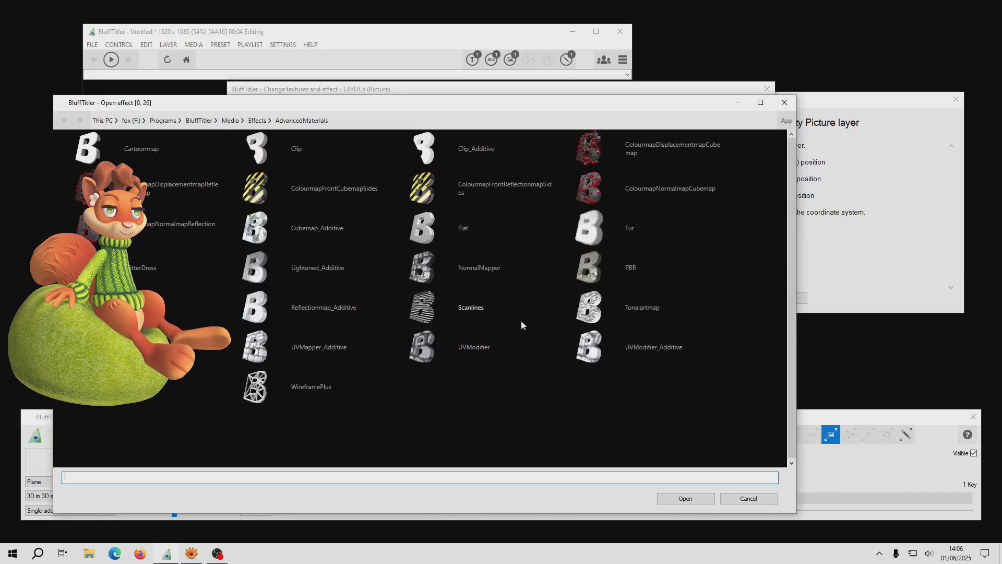
click(666, 499)
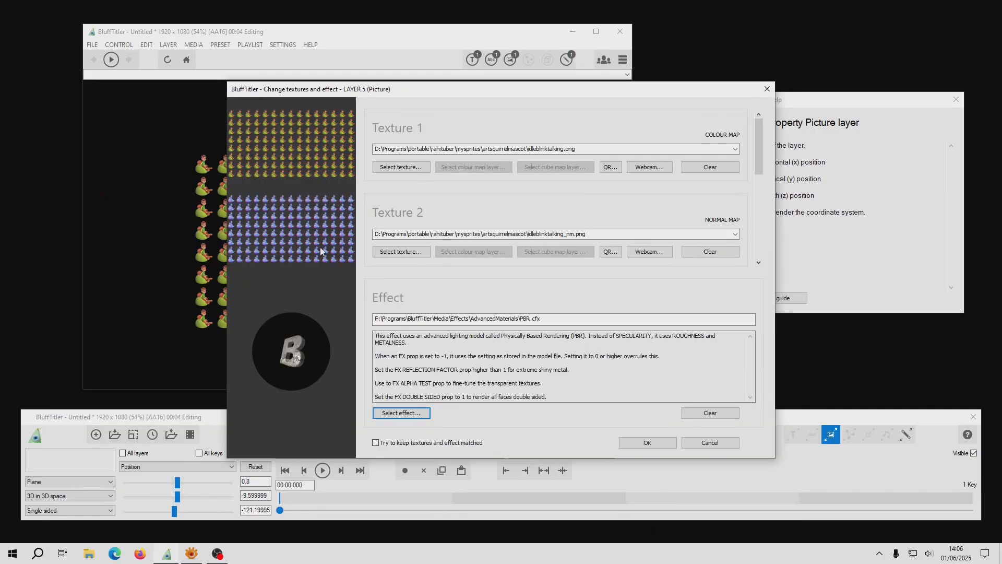
click(647, 443)
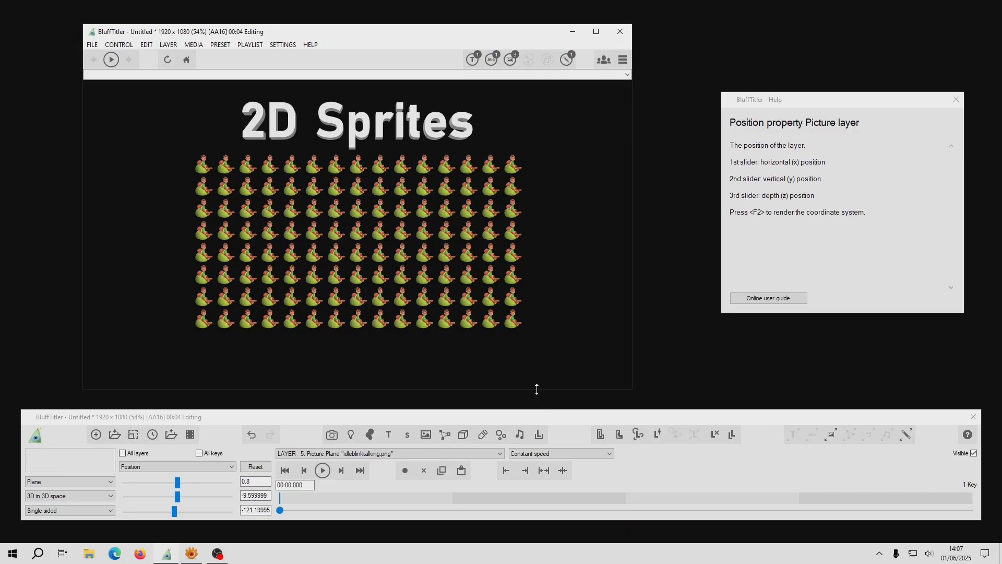
Step: Bring the sprite sheet picture layer closer by setting its depth position to about -444.4
click(156, 470)
click(155, 470)
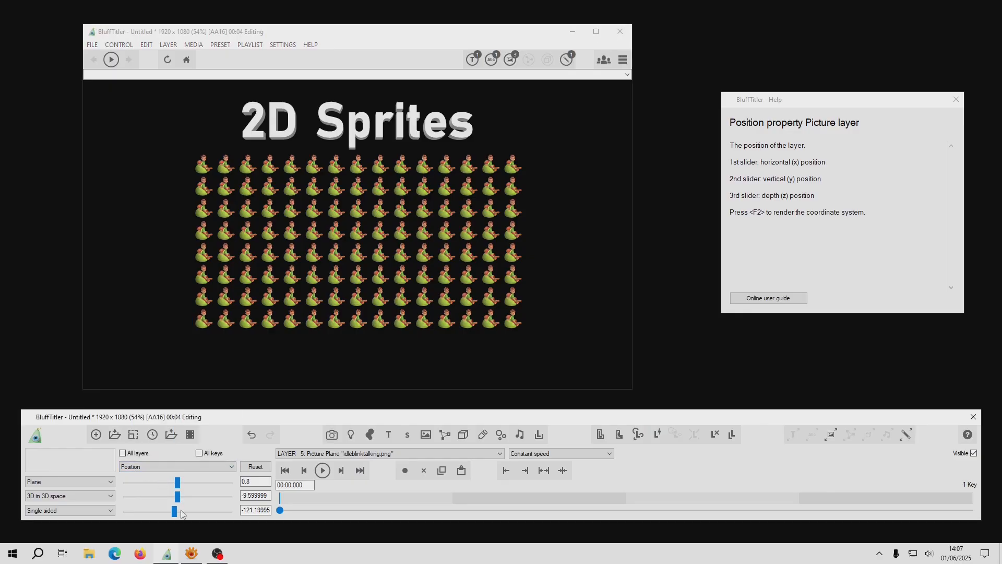
drag(176, 513, 167, 514)
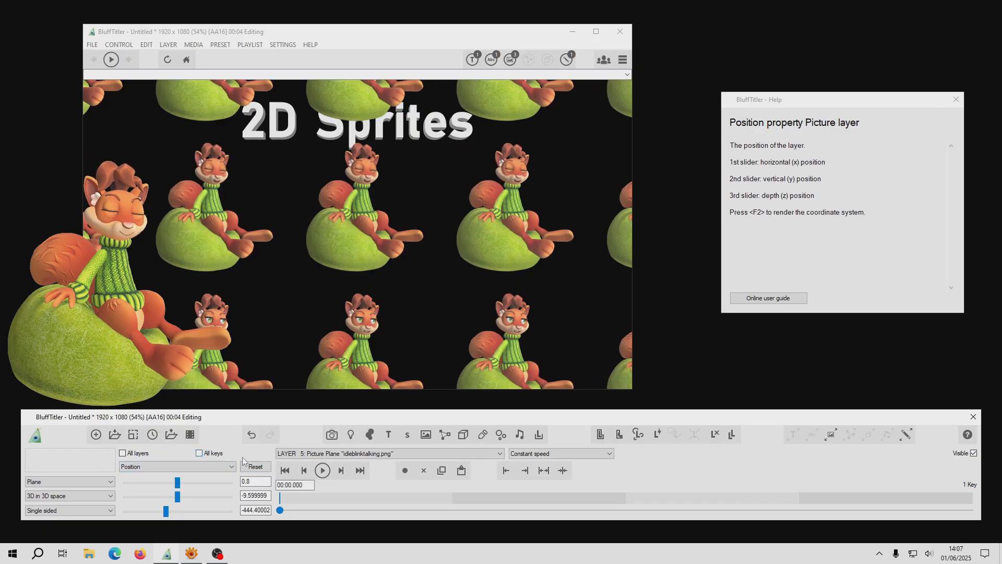
Step: Slightly adjust the depth (z) direction of the directional light layer
click(303, 454)
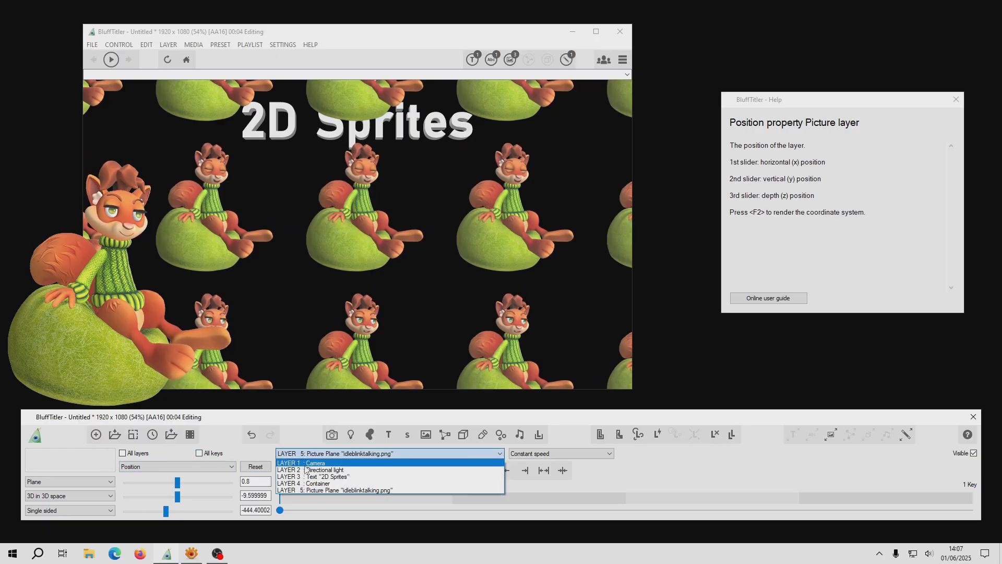
click(305, 470)
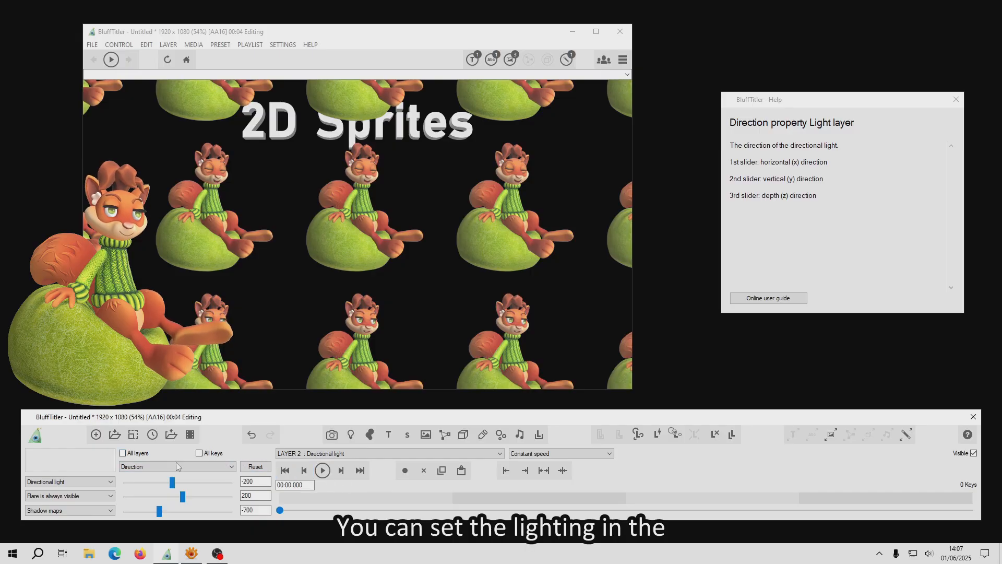
mouse_move(162, 512)
mouse_down()
mouse_move(195, 509)
mouse_move(141, 509)
mouse_move(221, 510)
mouse_move(164, 517)
mouse_up()
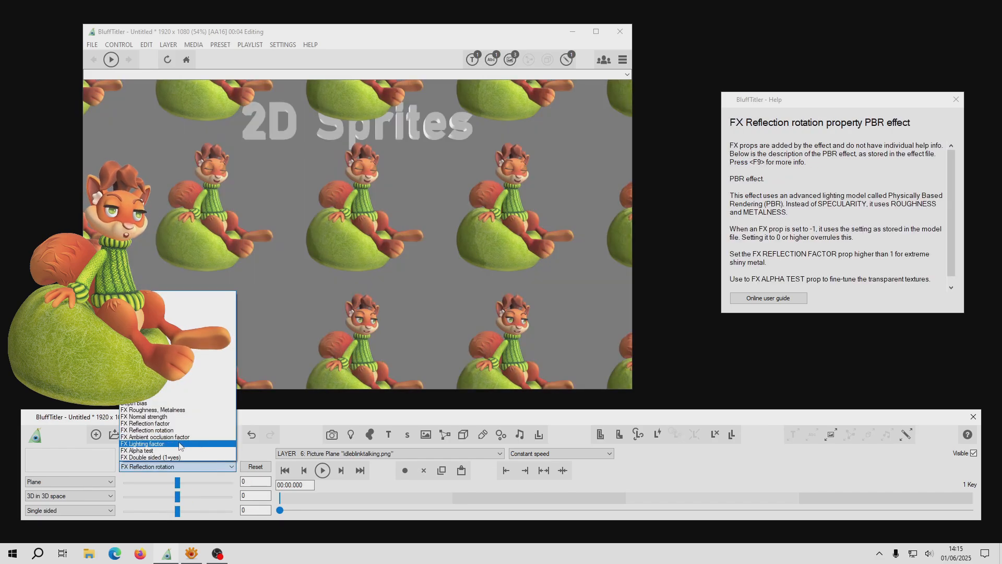
Step: Increase the picture layer's FX Lighting factor to strengthen the PBR lighting on the sprites
click(187, 447)
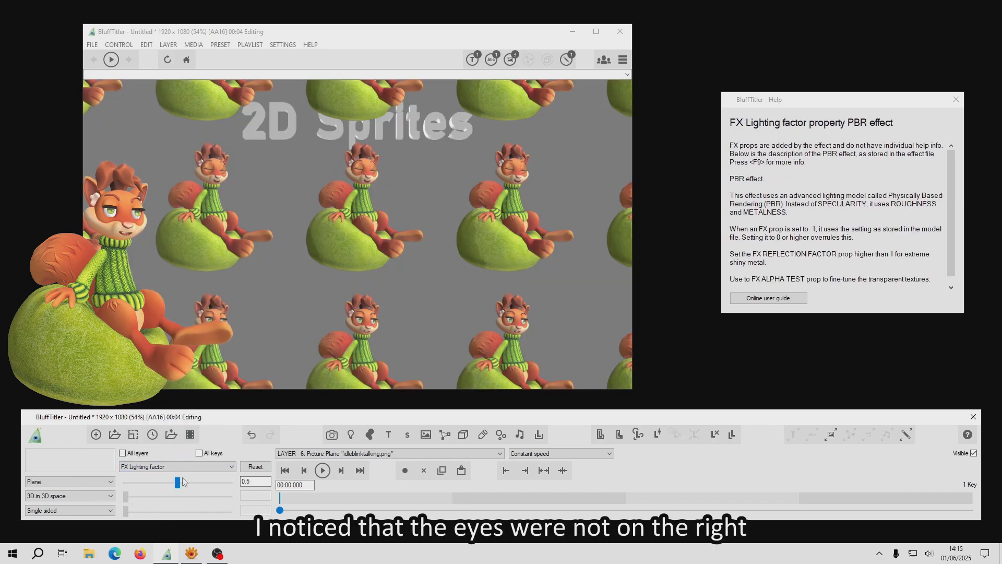
drag(186, 486, 211, 485)
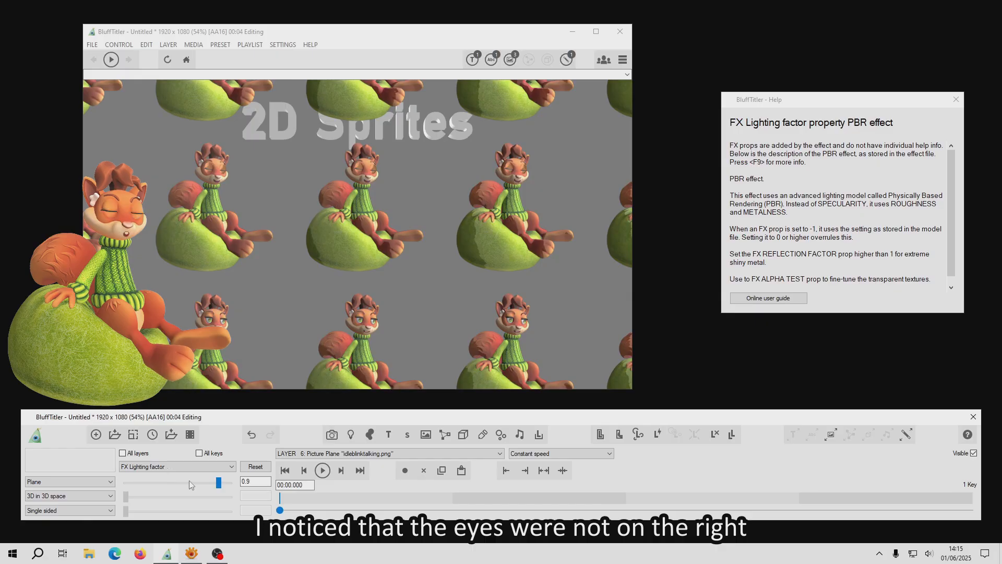
click(219, 483)
mouse_move(210, 482)
mouse_down()
mouse_move(131, 484)
mouse_move(248, 483)
mouse_move(205, 485)
mouse_up()
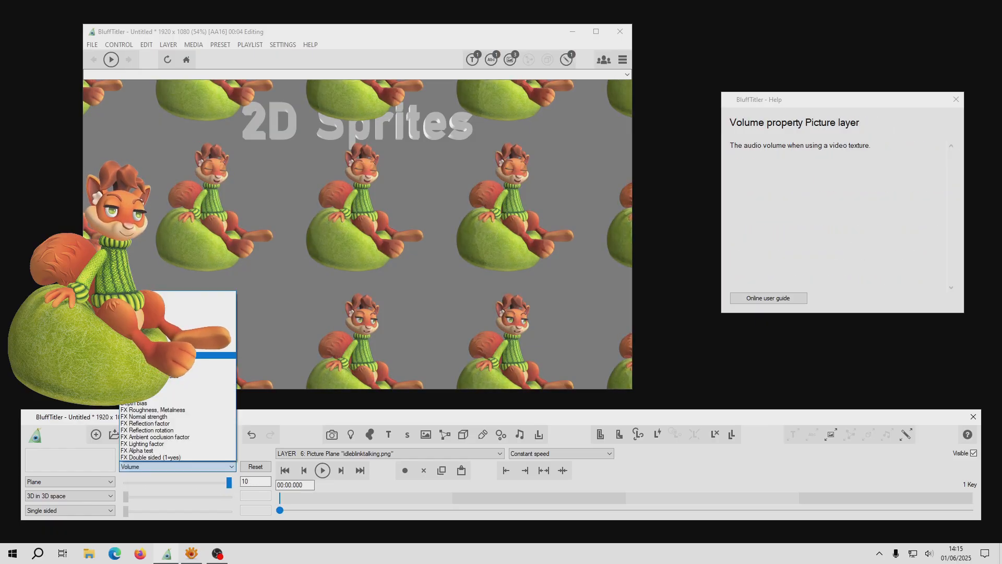
Step: Set the picture layer's filmstrip to 15 horizontal and 8 vertical frames, playing at 24 frames per second
click(219, 355)
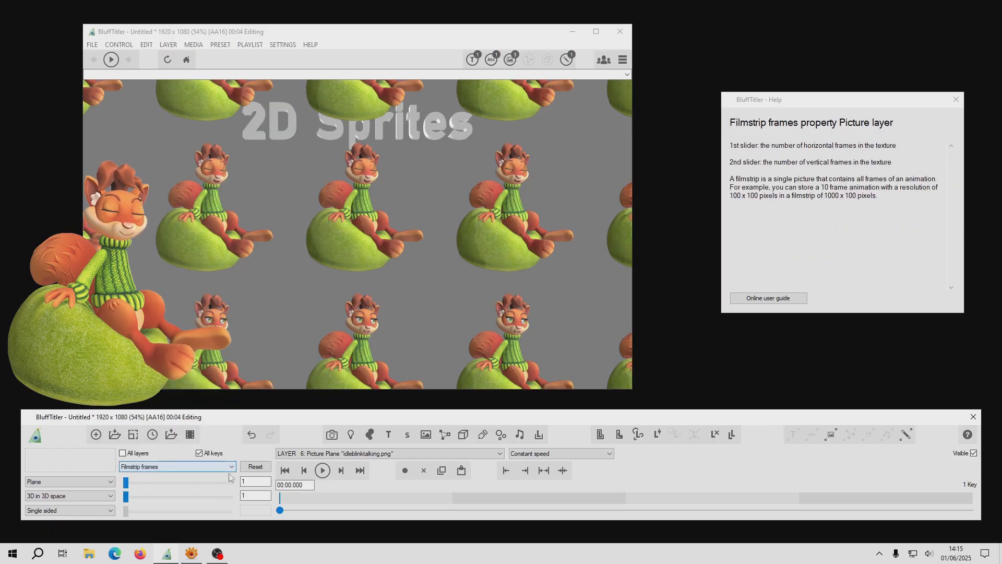
text(1)
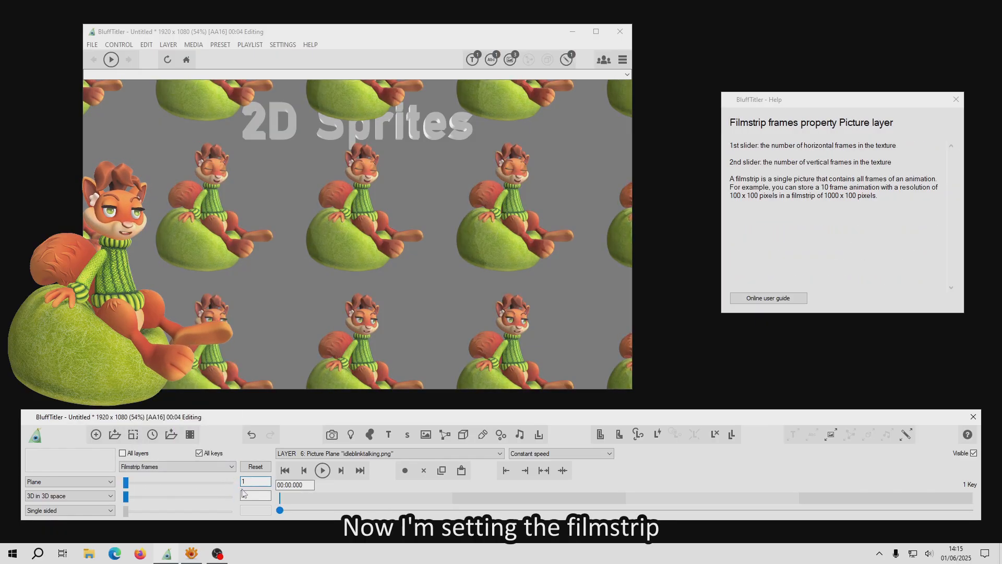
text(5)
key(Tab)
text(8)
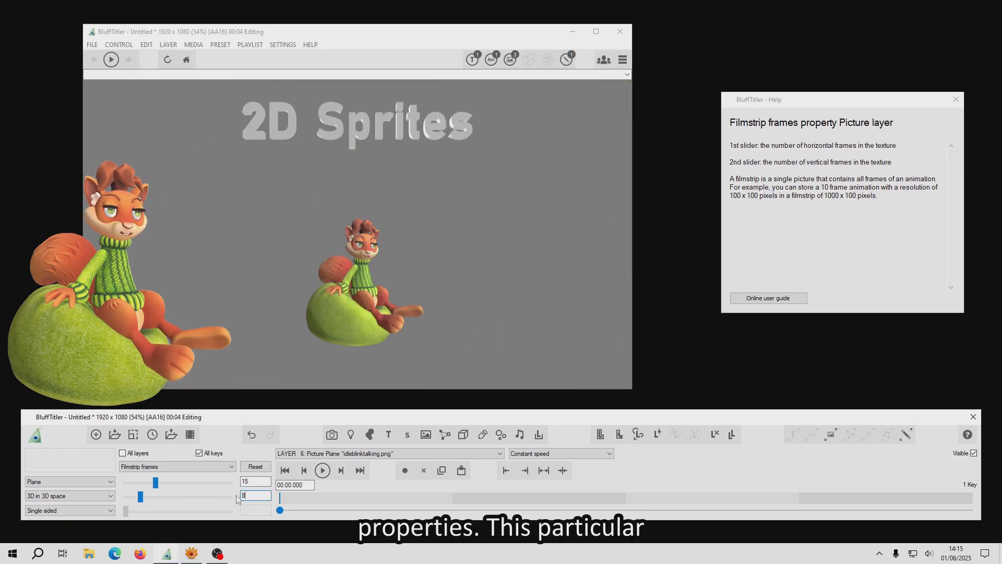
click(158, 472)
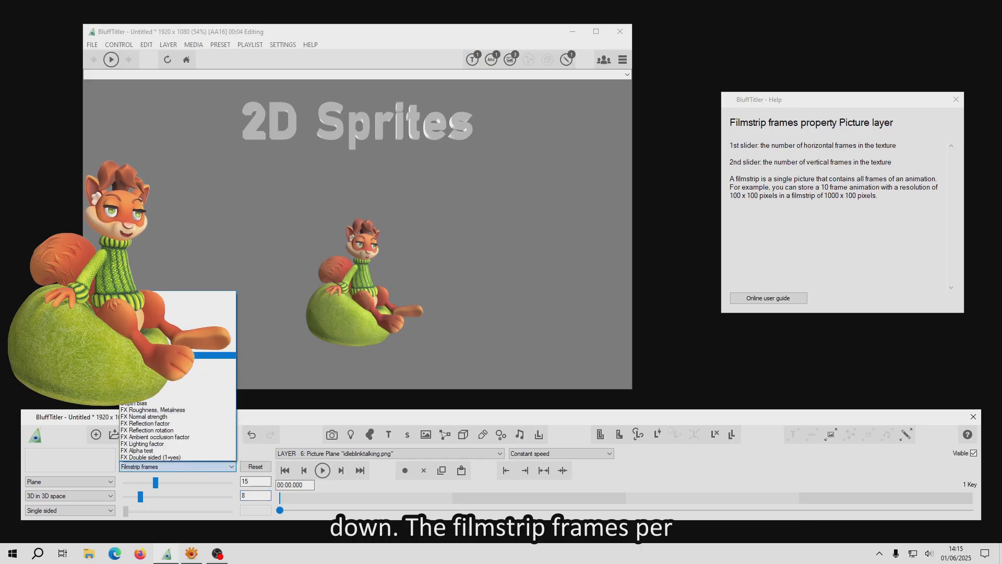
click(169, 368)
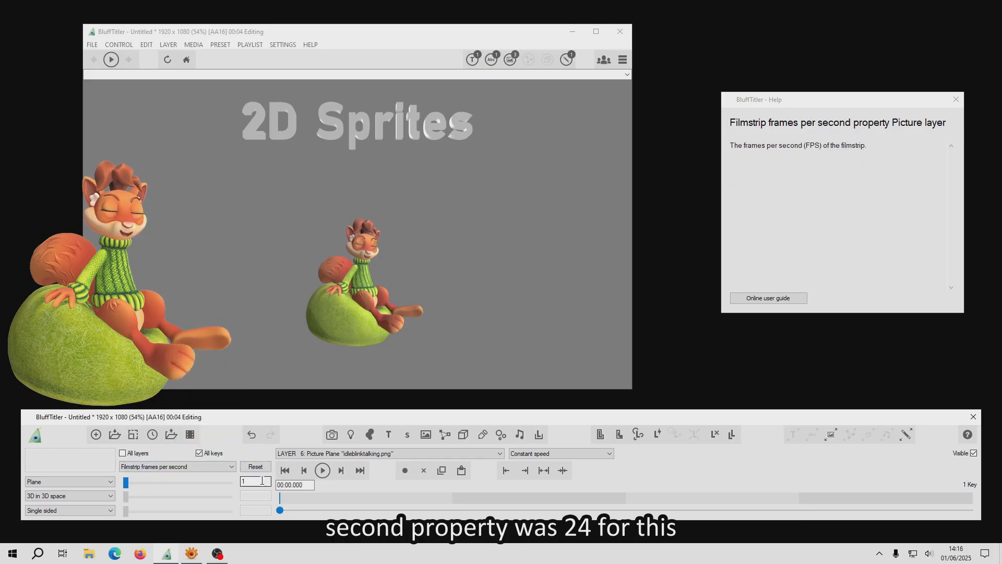
text(24)
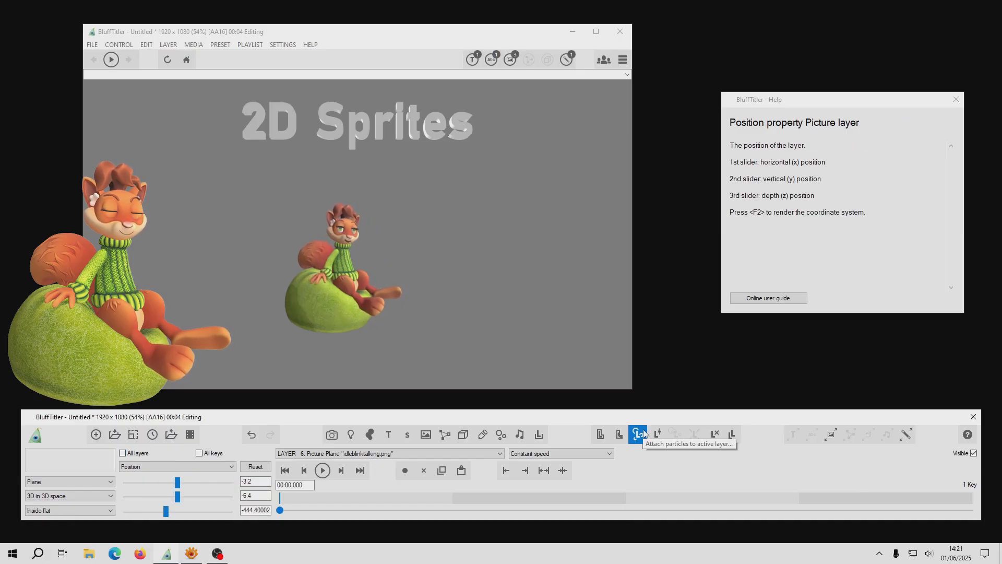
Step: Attach a particle layer with the Glow preset to the sprite and set its midlife particle size to about 11.11
click(643, 433)
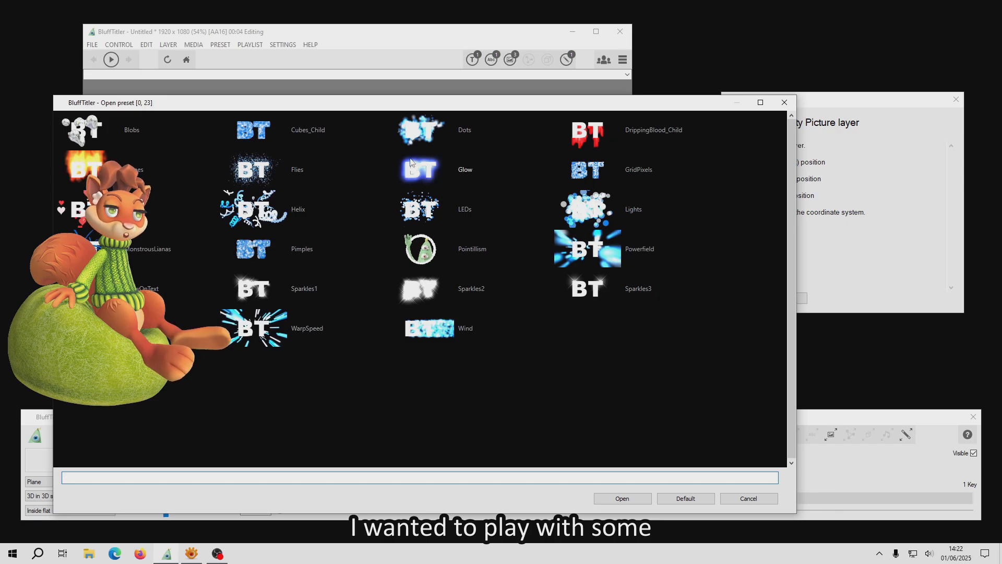
click(410, 171)
click(622, 498)
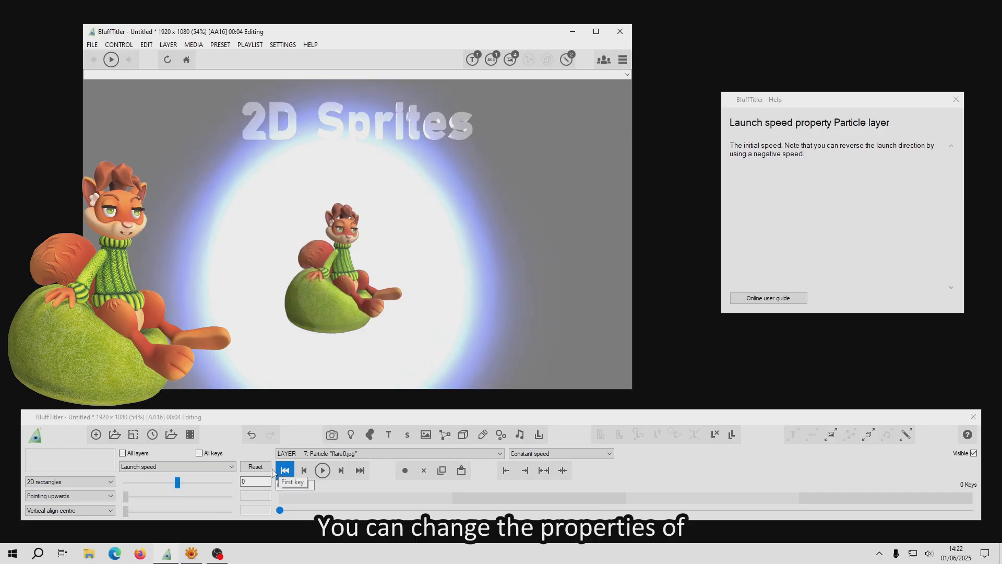
click(161, 467)
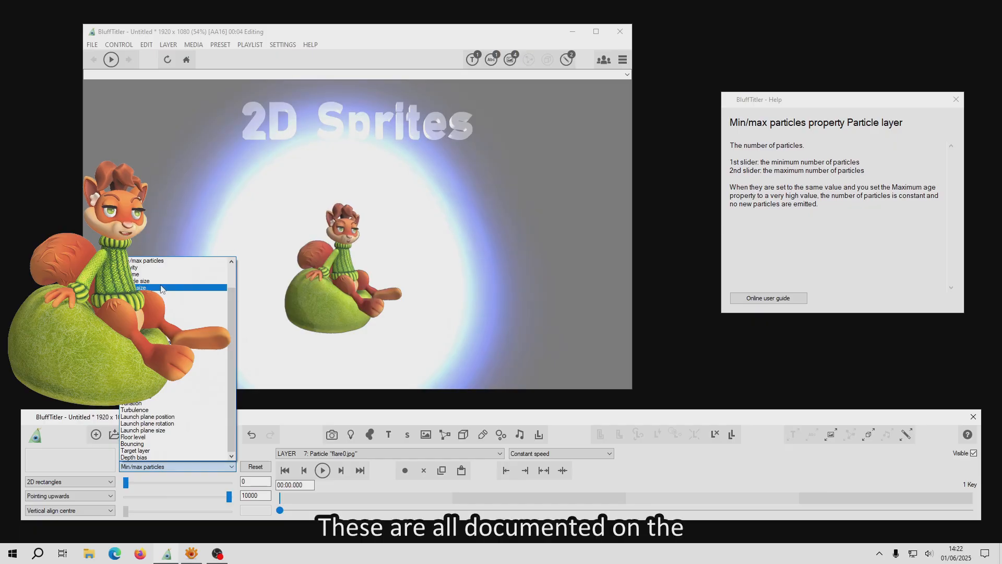
click(161, 287)
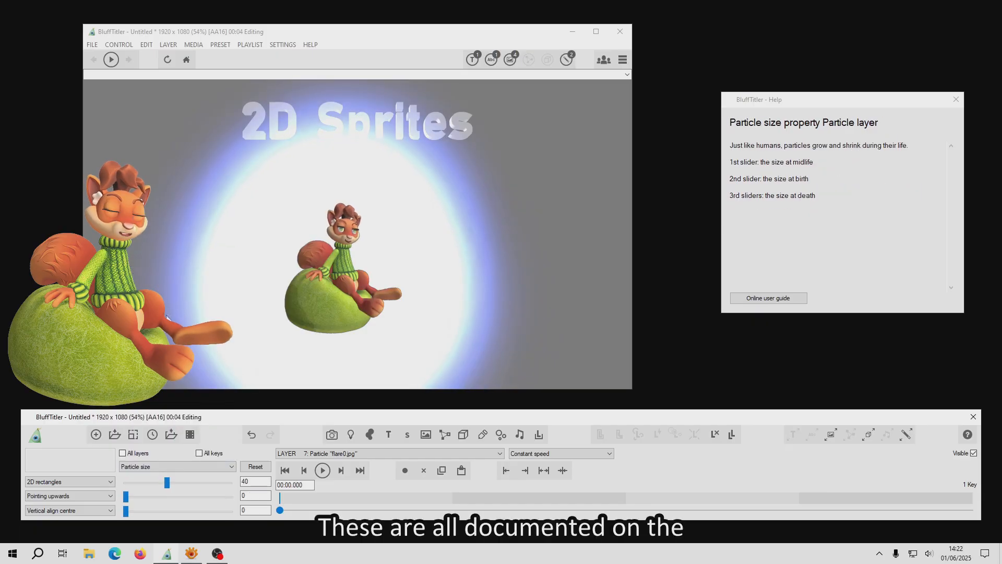
drag(143, 482, 137, 483)
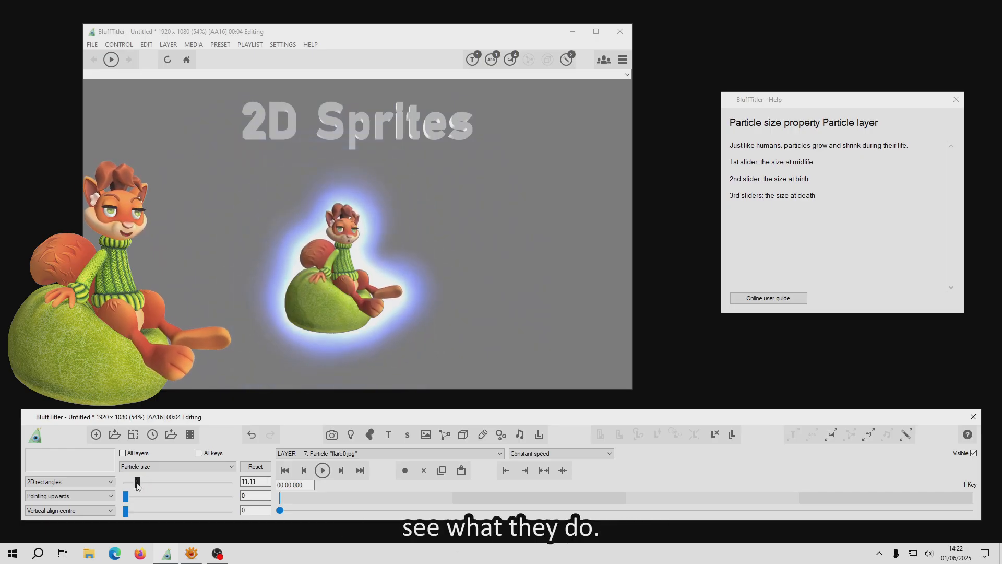
Step: Set the glow particles' Chameleon property to about 0.05 and add a small amount of turbulence
click(166, 467)
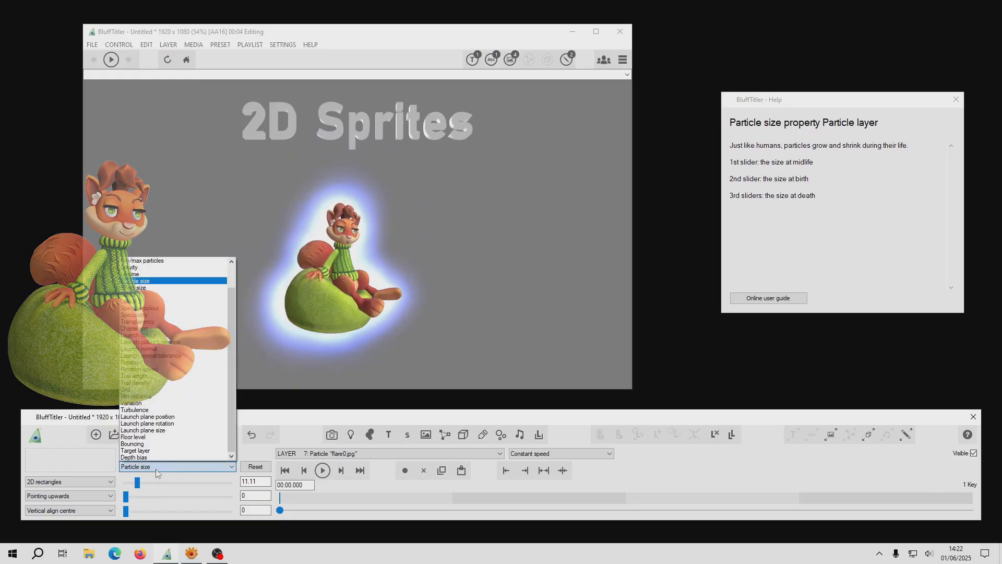
click(157, 328)
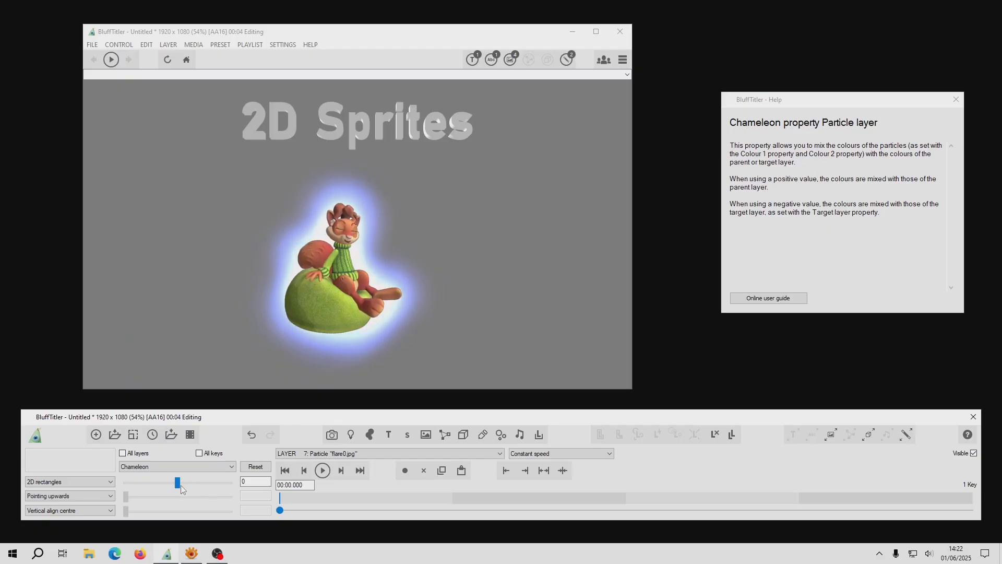
drag(177, 483, 184, 484)
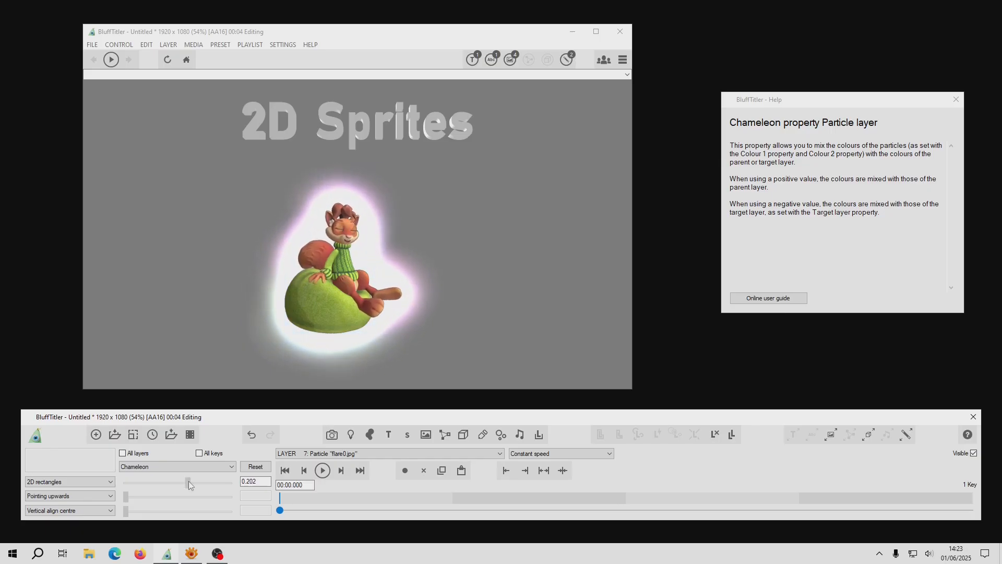
drag(200, 480, 179, 483)
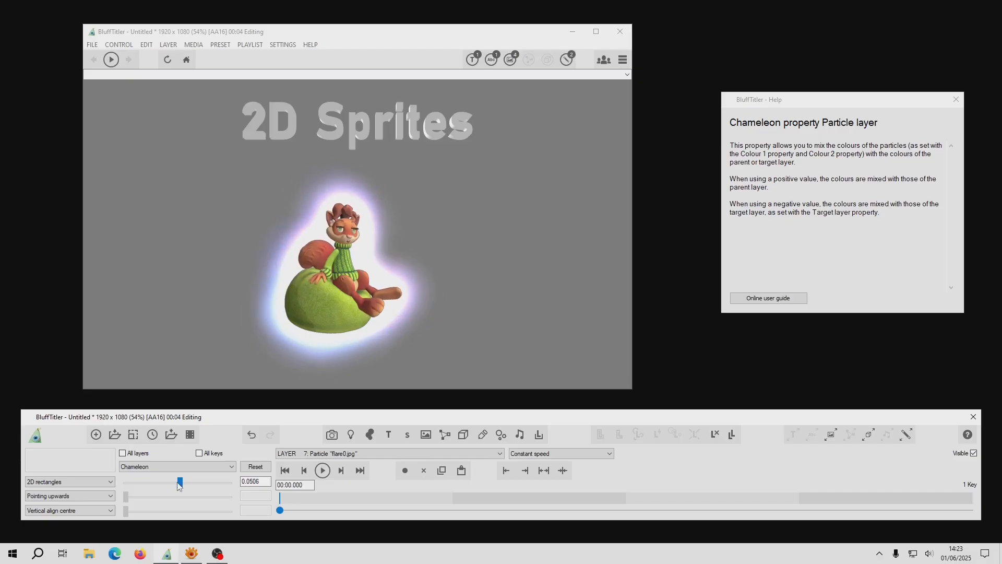
click(172, 467)
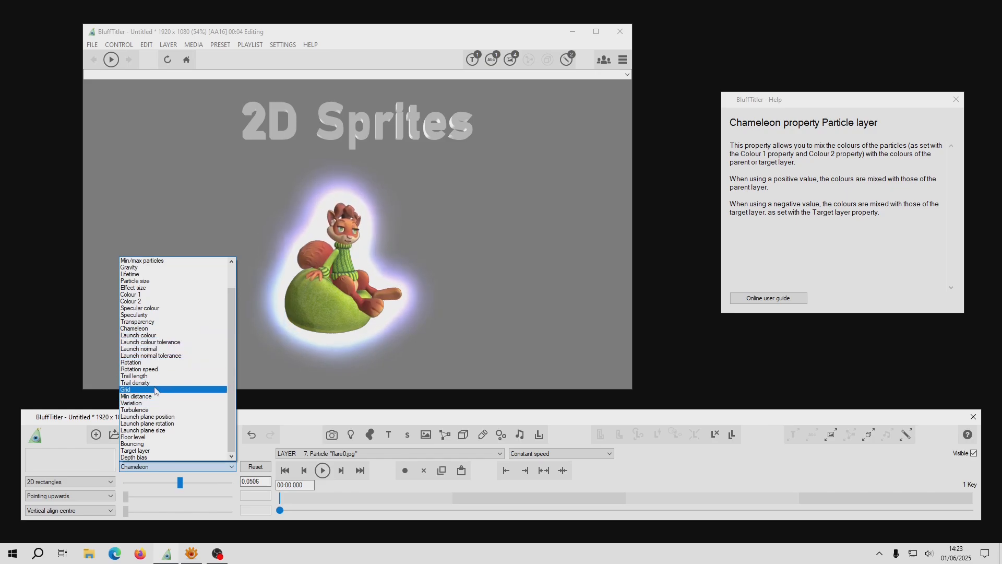
click(140, 409)
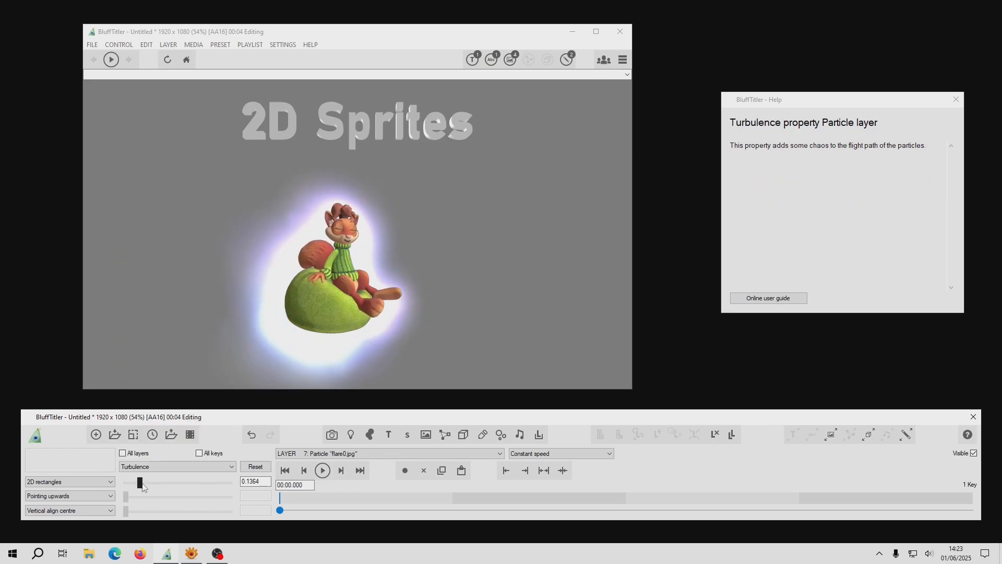
mouse_move(143, 486)
mouse_down()
mouse_move(190, 486)
mouse_move(130, 488)
mouse_up()
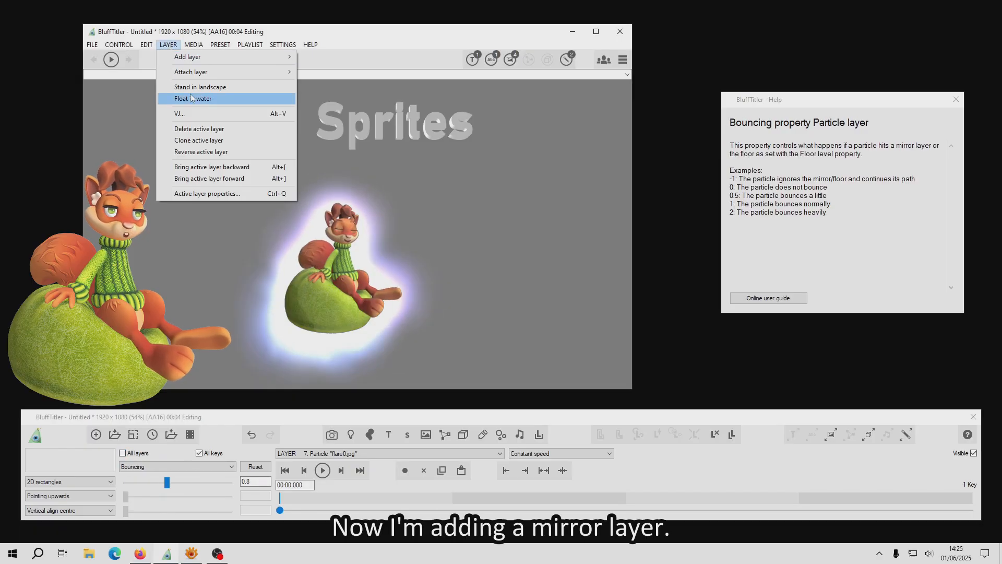
Step: Add a mirror layer from the PerfectMirror preset and move it to about 25.6 horizontally and -21 vertically
mouse_move(196, 58)
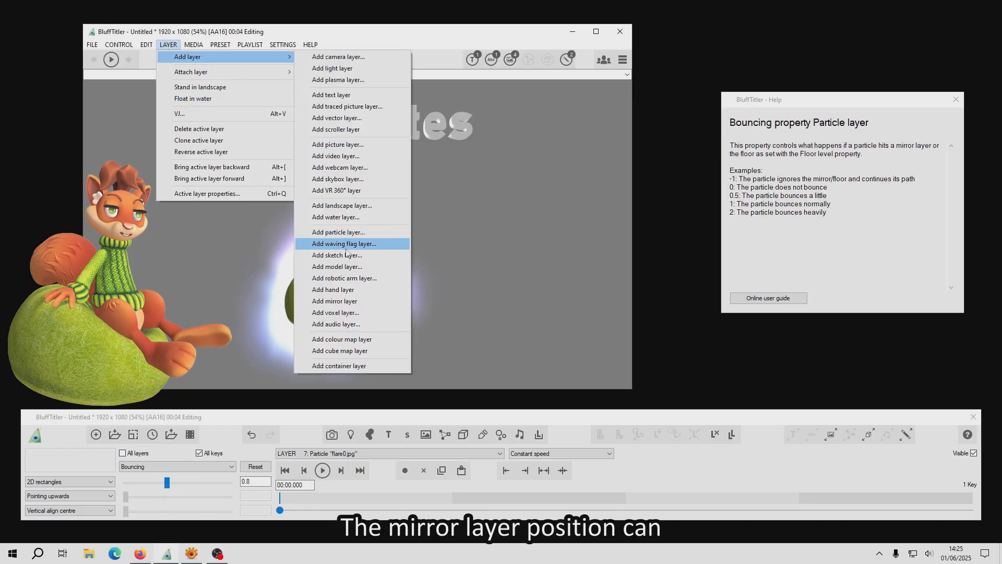
click(355, 294)
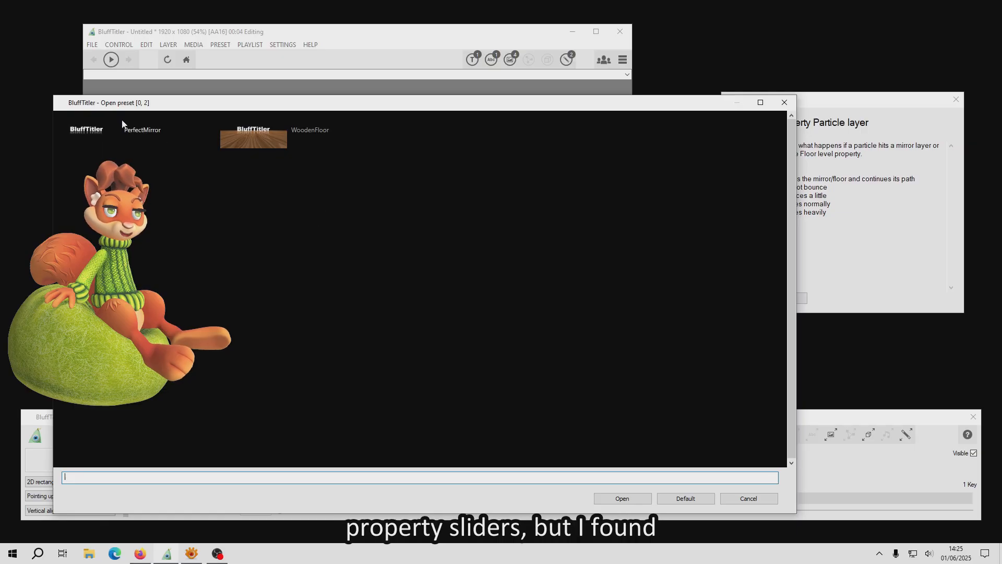
click(145, 132)
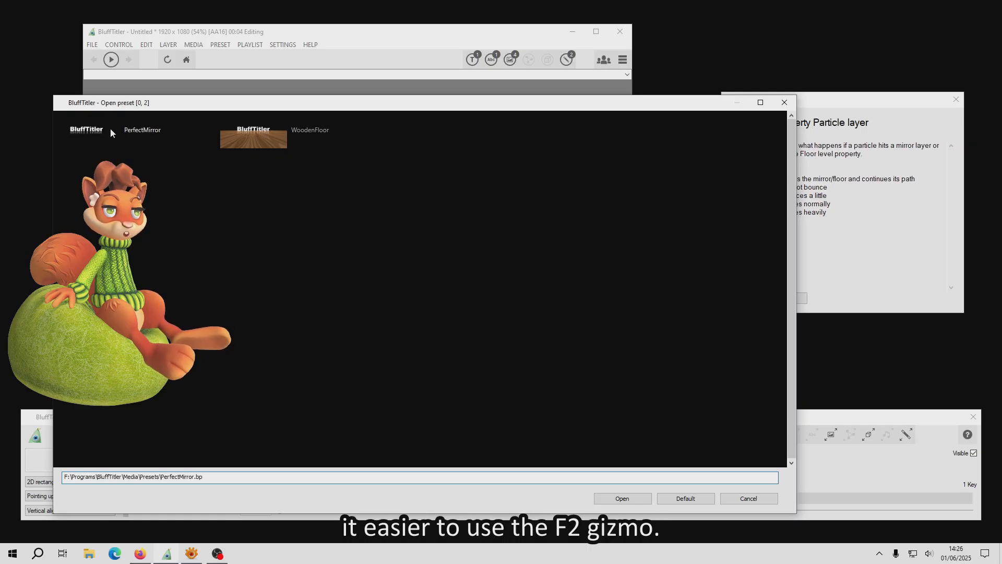
click(601, 498)
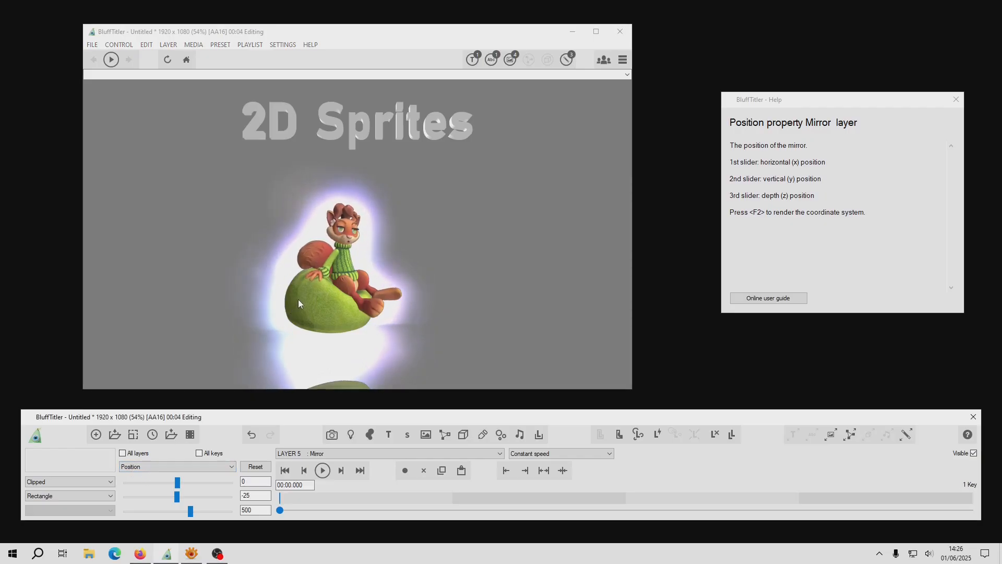
drag(224, 336, 340, 311)
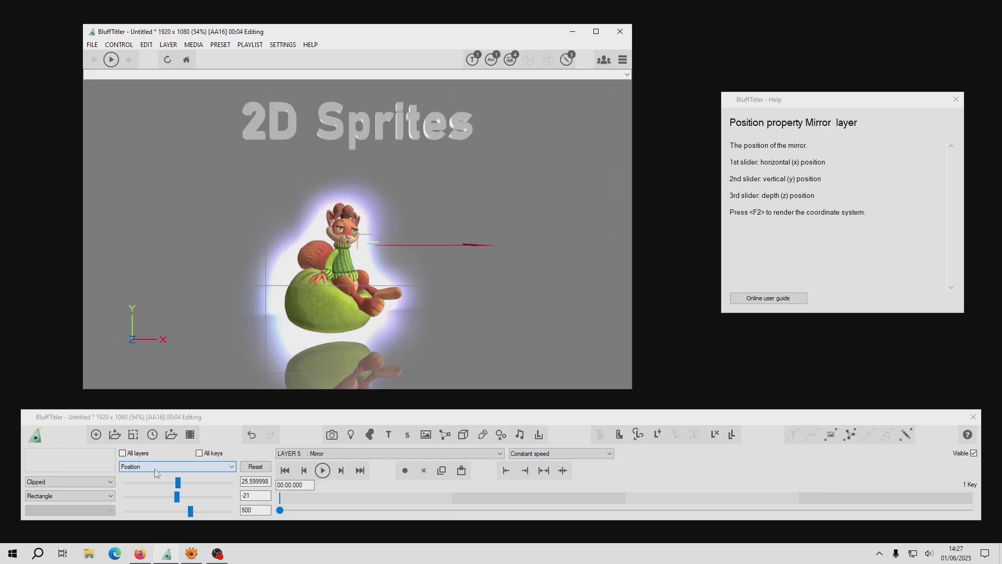
click(65, 482)
click(65, 491)
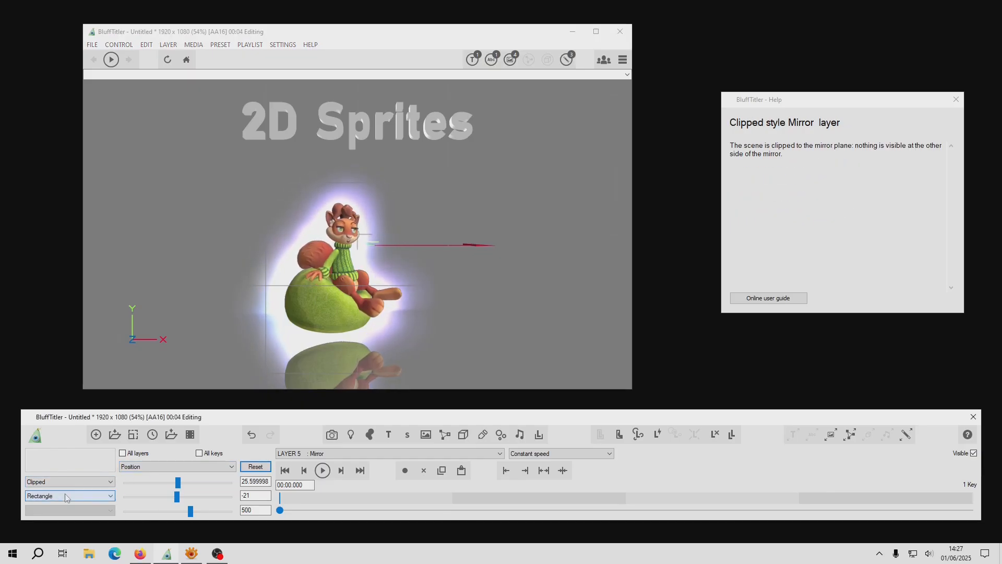
click(65, 496)
click(65, 498)
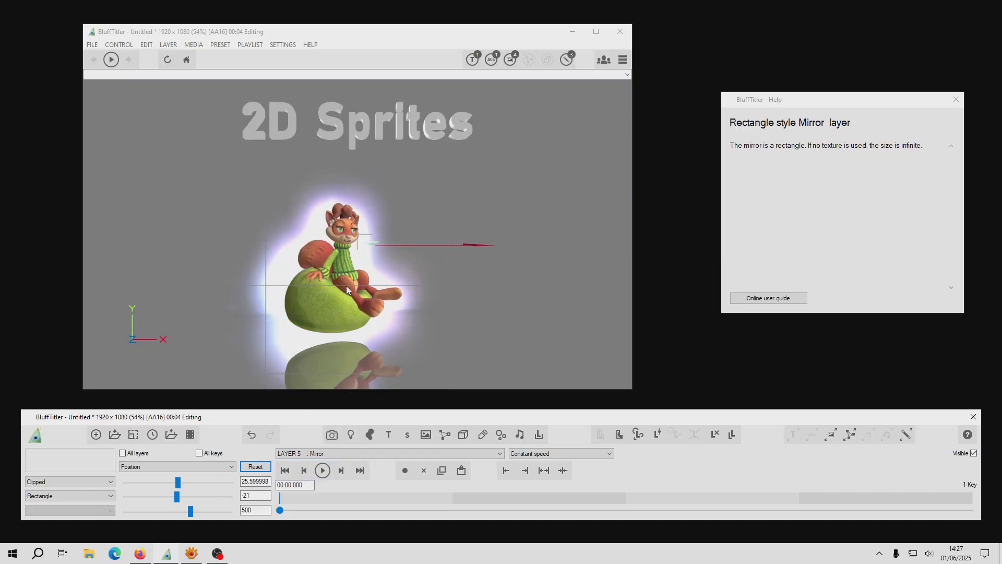
Step: Pull the camera back along its depth axis so the whole sprite and its mirror reflection fit in the frame
click(331, 434)
drag(177, 512, 177, 518)
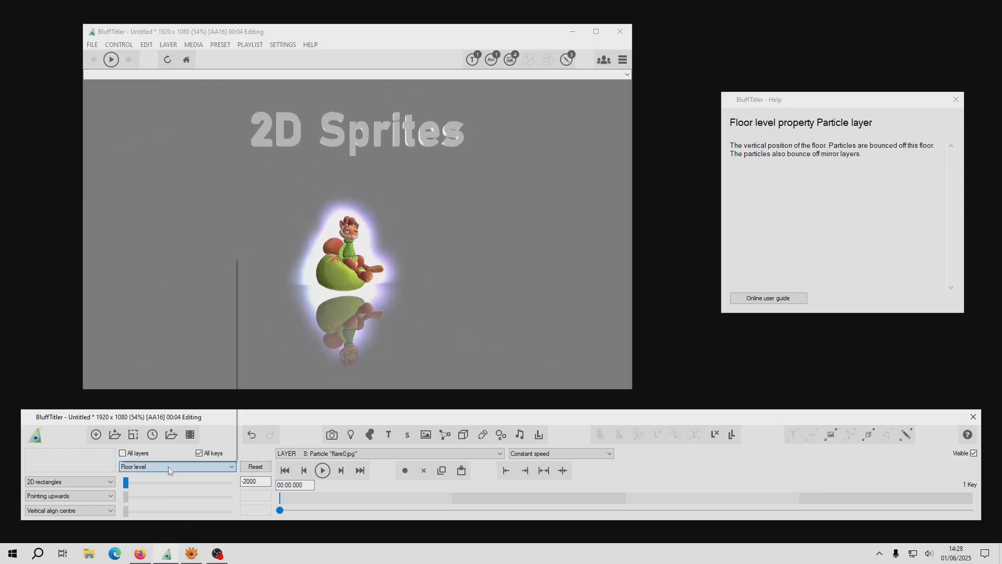
Step: Try a horizontal gravity of about 20.2 and a vertical gravity of -30 on the glow particles, returning both to 0
click(170, 467)
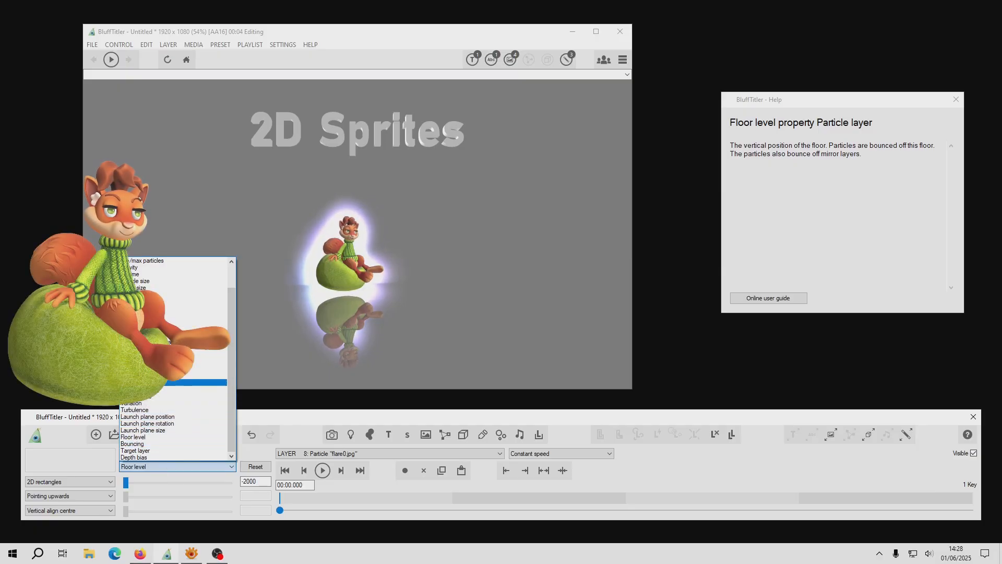
click(172, 268)
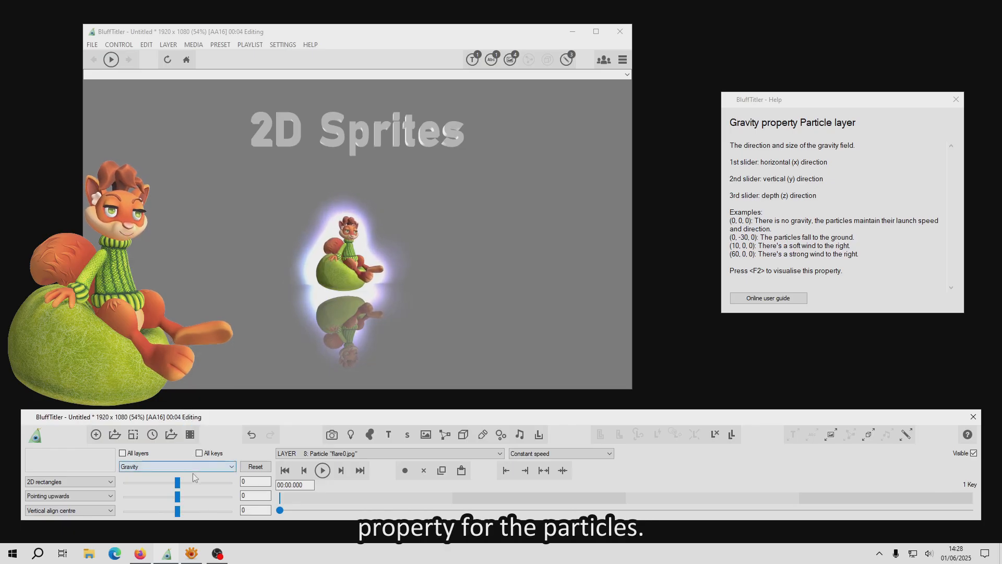
mouse_move(181, 487)
mouse_down()
mouse_move(208, 481)
mouse_move(189, 488)
mouse_up()
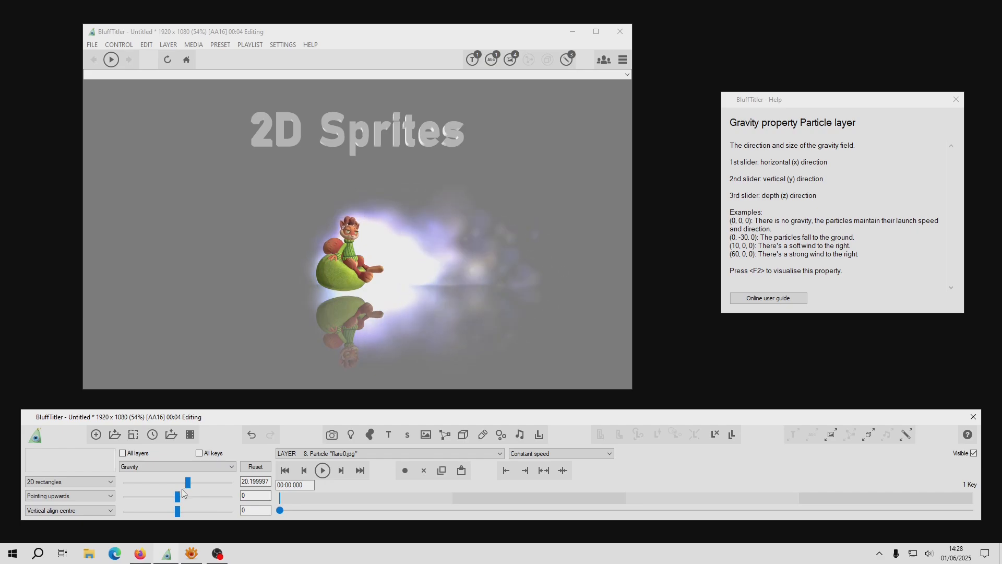
click(256, 466)
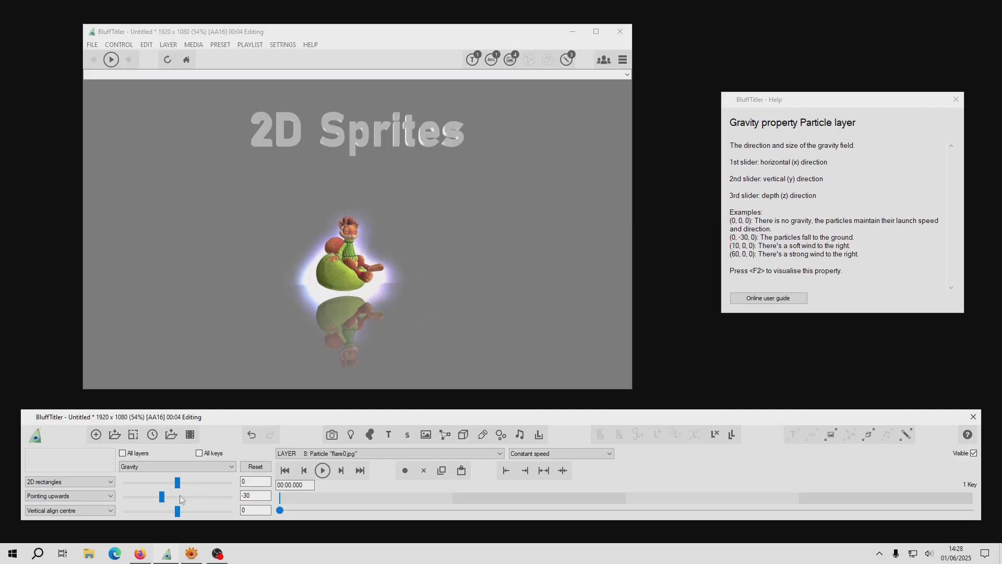
drag(164, 496, 178, 494)
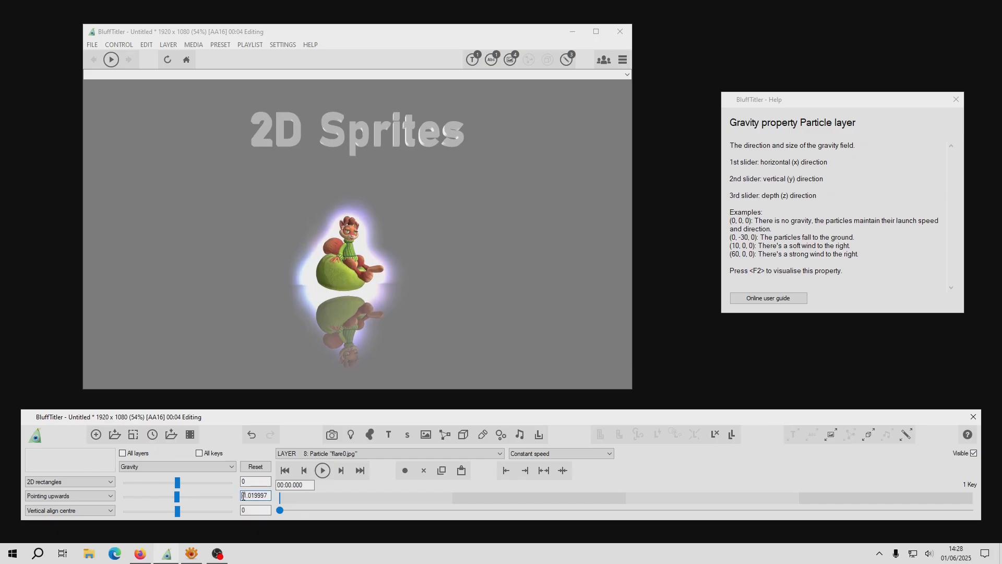
Step: Test several depth gravity values on the glow particles, and settle on 0 depth and about -4.04 vertical gravity
drag(178, 511, 189, 515)
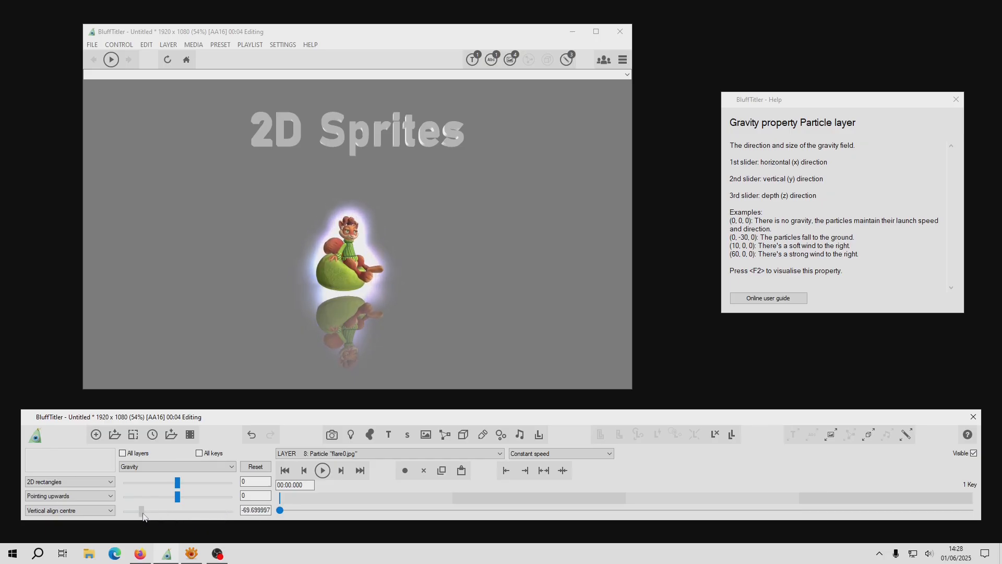
drag(144, 516, 192, 515)
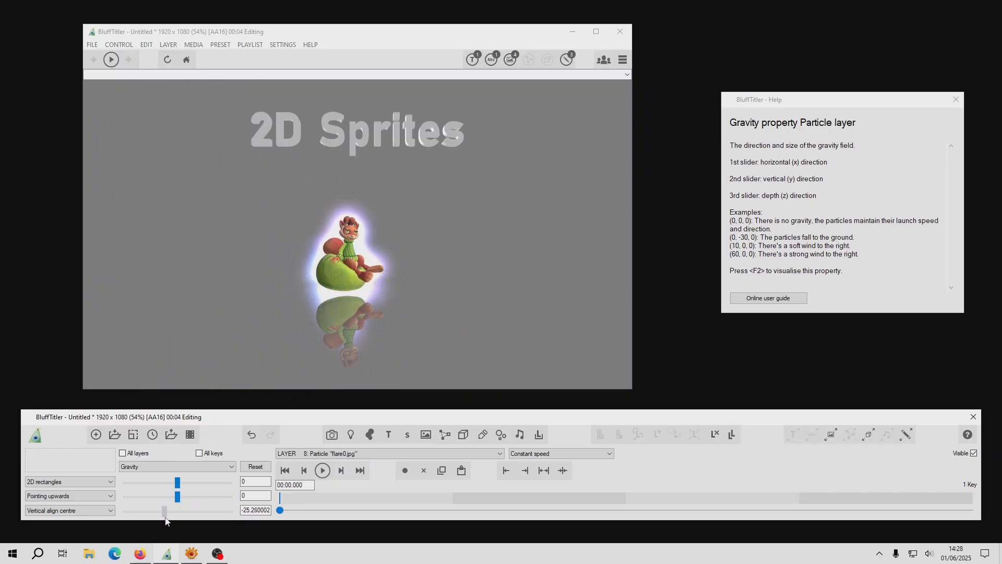
drag(155, 521, 184, 523)
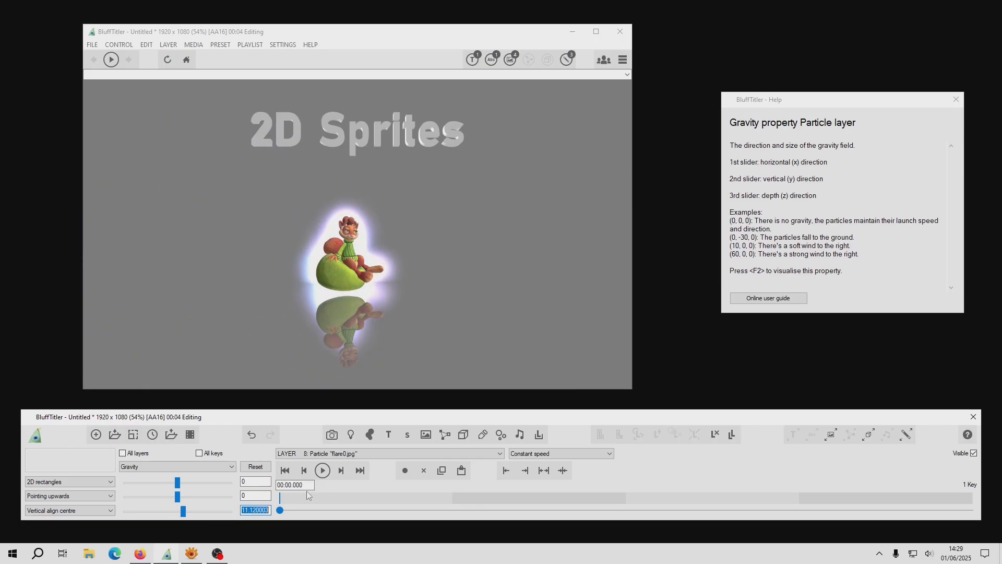
mouse_move(185, 499)
mouse_down()
mouse_move(197, 499)
mouse_move(161, 503)
mouse_move(174, 509)
mouse_up()
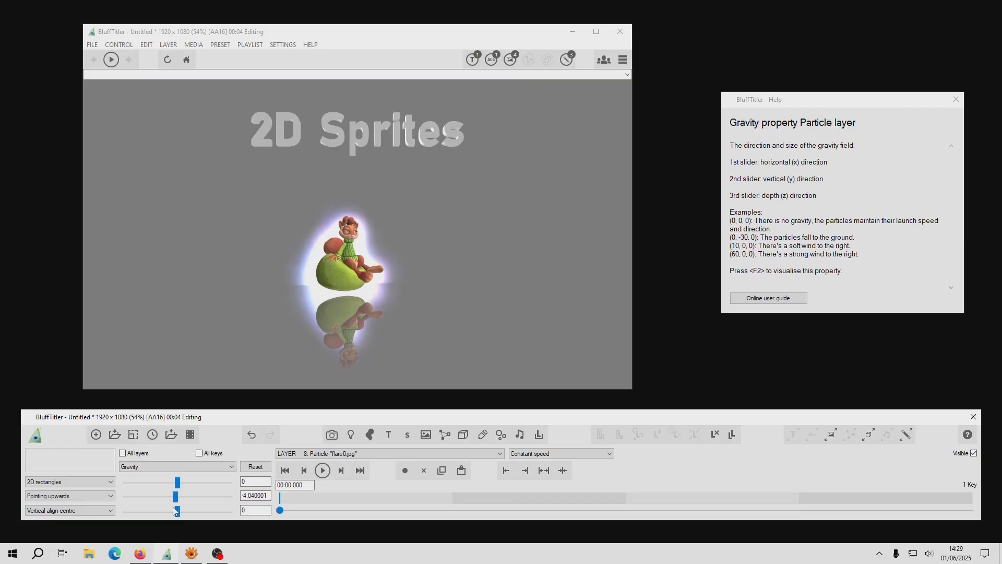
Step: Key the sprite picture layer's depth position at about -505.2 at the 4-second mark and play the animation
click(165, 468)
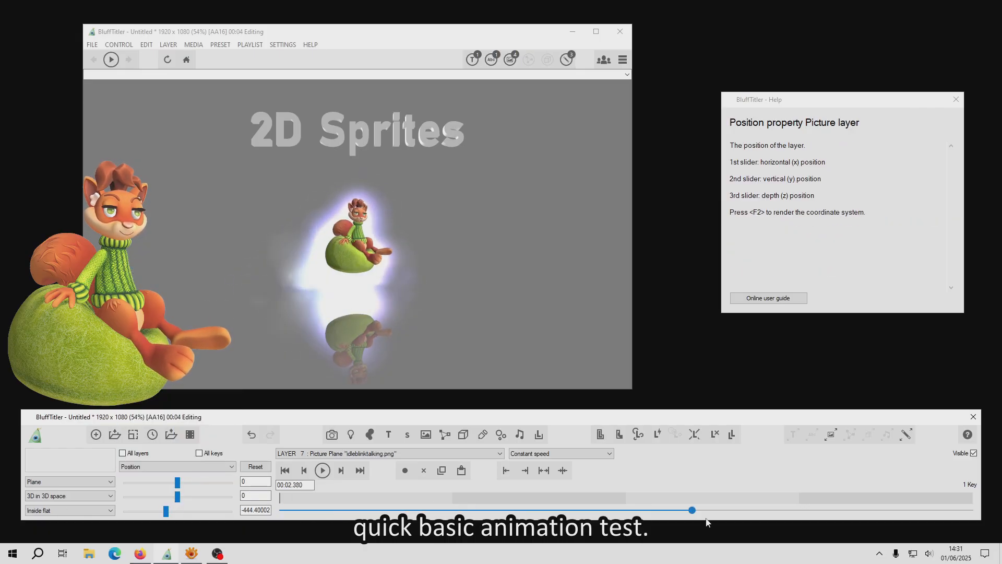
mouse_move(165, 510)
mouse_down()
mouse_move(156, 515)
mouse_move(175, 517)
mouse_move(165, 519)
mouse_up()
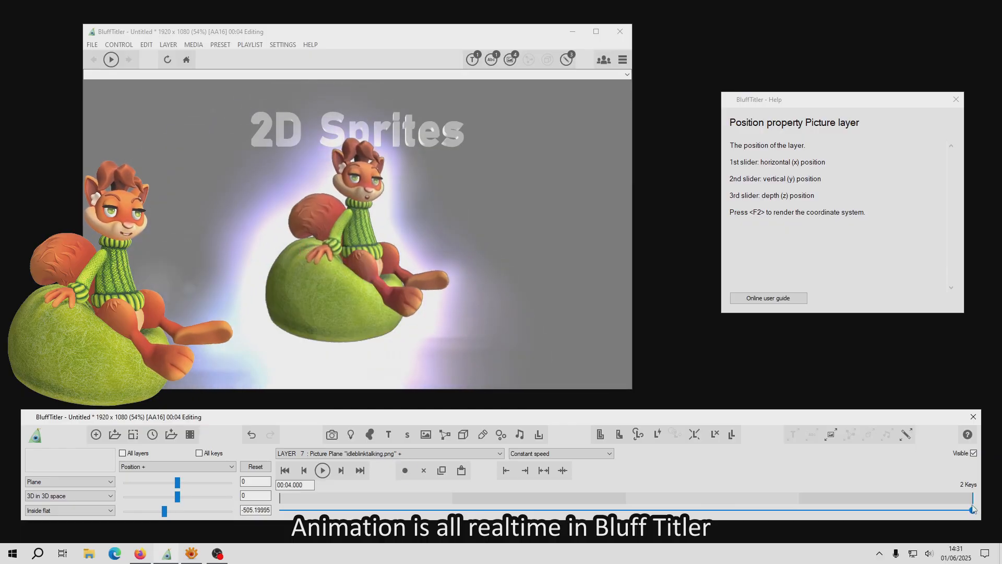
click(323, 471)
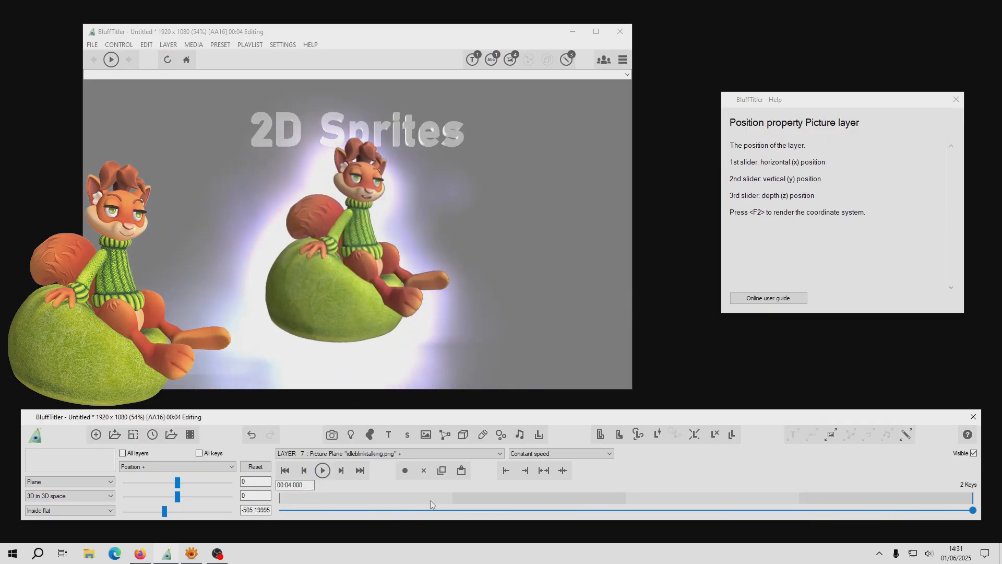
Step: Add a position key for the sprite at 1.62 seconds and shift the sprite downward in the scene
click(284, 470)
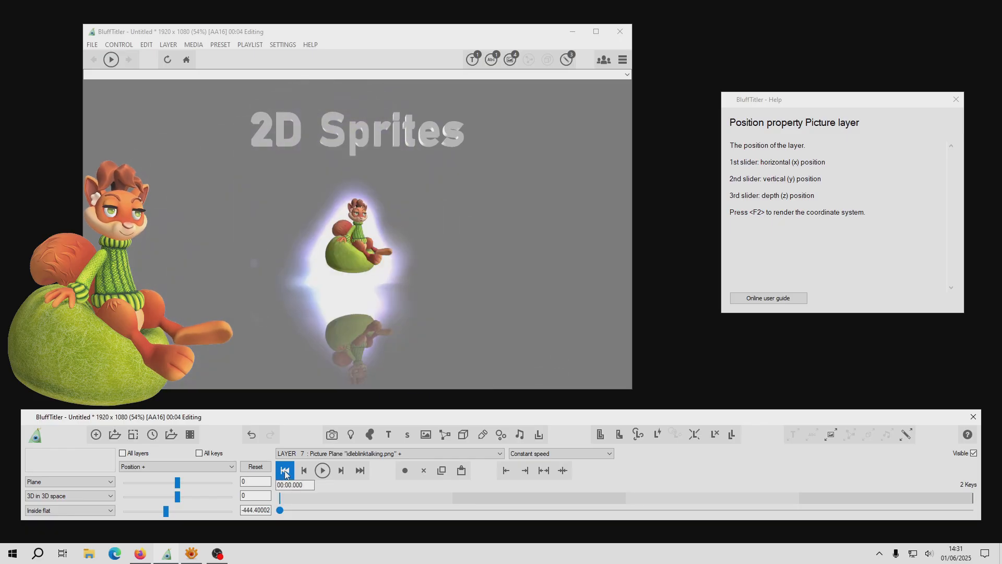
drag(280, 510, 561, 465)
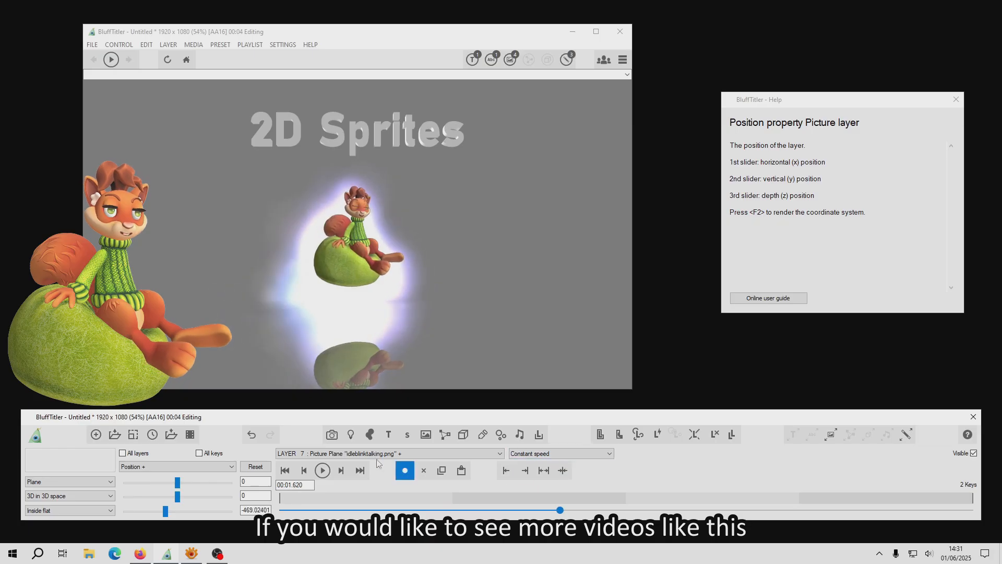
drag(353, 257, 346, 303)
Step: Add a position key at 3.14 seconds with the sprite at about -28.03 horizontally and -0.4 vertically, and return to the animation's start
drag(560, 510, 824, 449)
drag(442, 227, 409, 230)
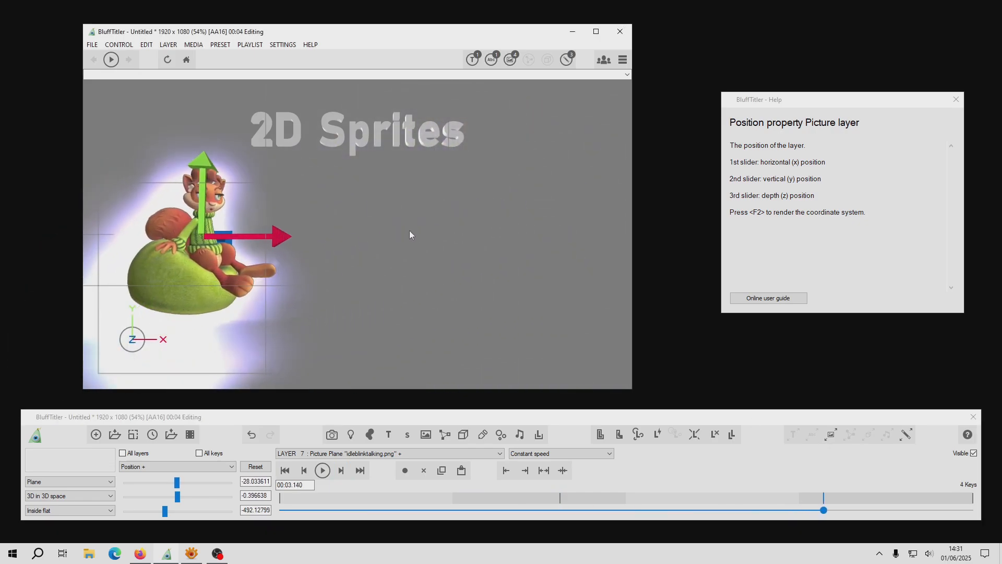
drag(824, 510, 221, 538)
click(282, 453)
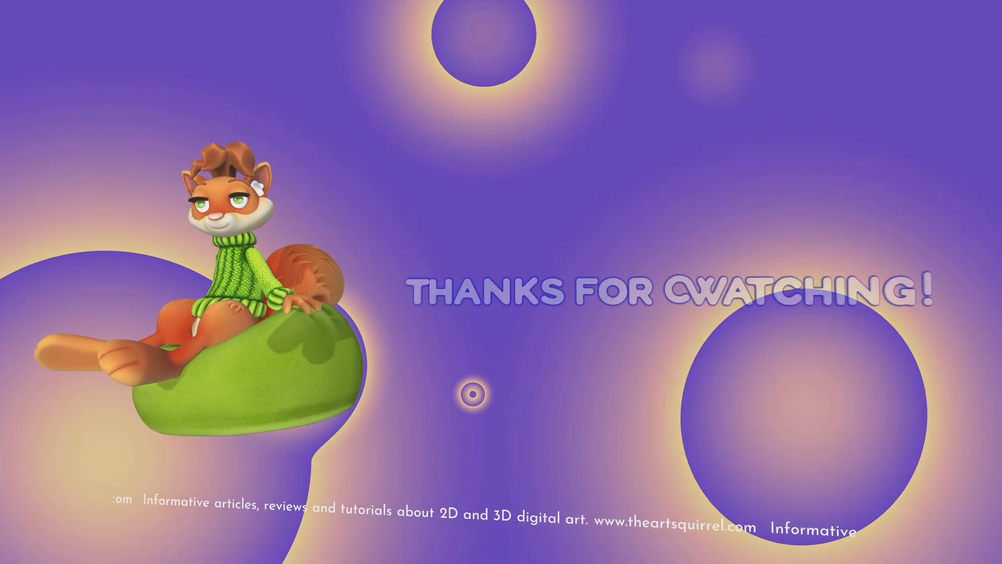